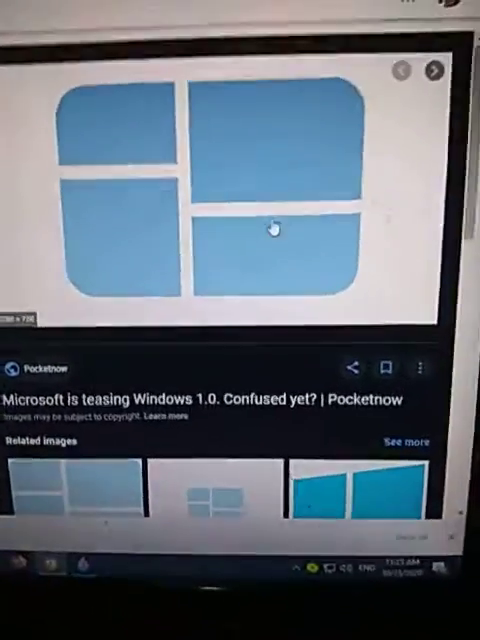
# Copy the enlarged blue four-pane Windows logo image from its context menu.
pyautogui.rightClick(275, 230)
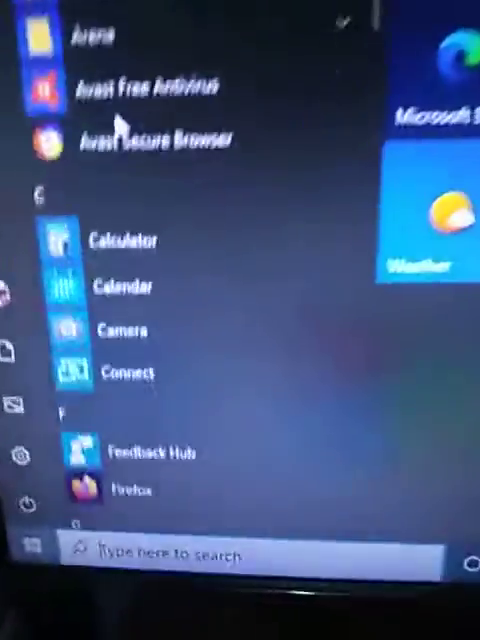
pyautogui.scroll(-5, 122, 128)
pyautogui.scroll(-5, 130, 60)
pyautogui.scroll(-4, 190, 40)
pyautogui.scroll(-3, 240, 40)
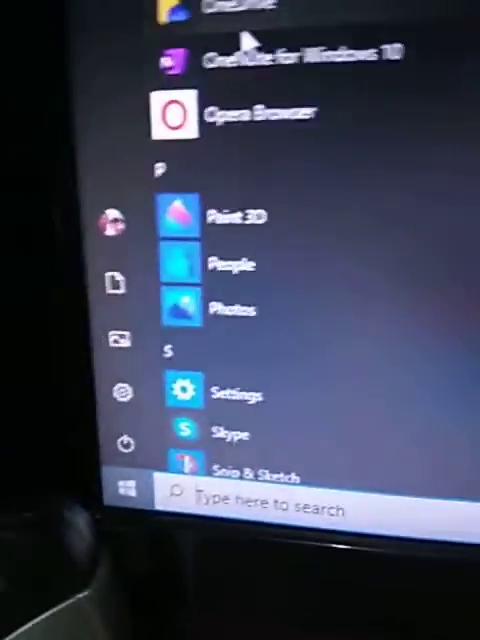
pyautogui.scroll(-4, 245, 40)
pyautogui.scroll(3, 230, 30)
pyautogui.scroll(3, 220, 35)
pyautogui.scroll(3, 210, 40)
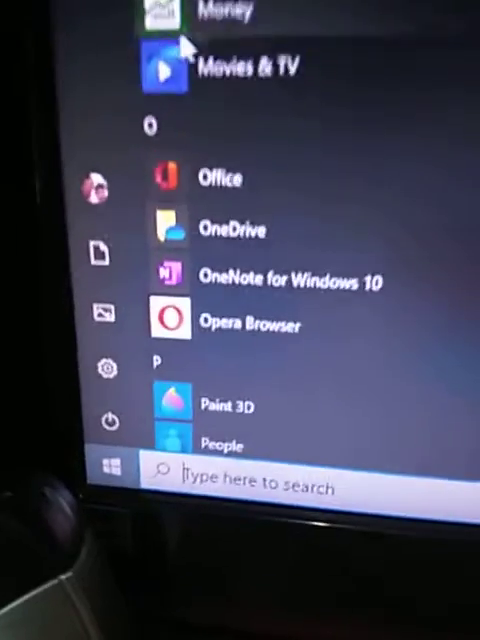